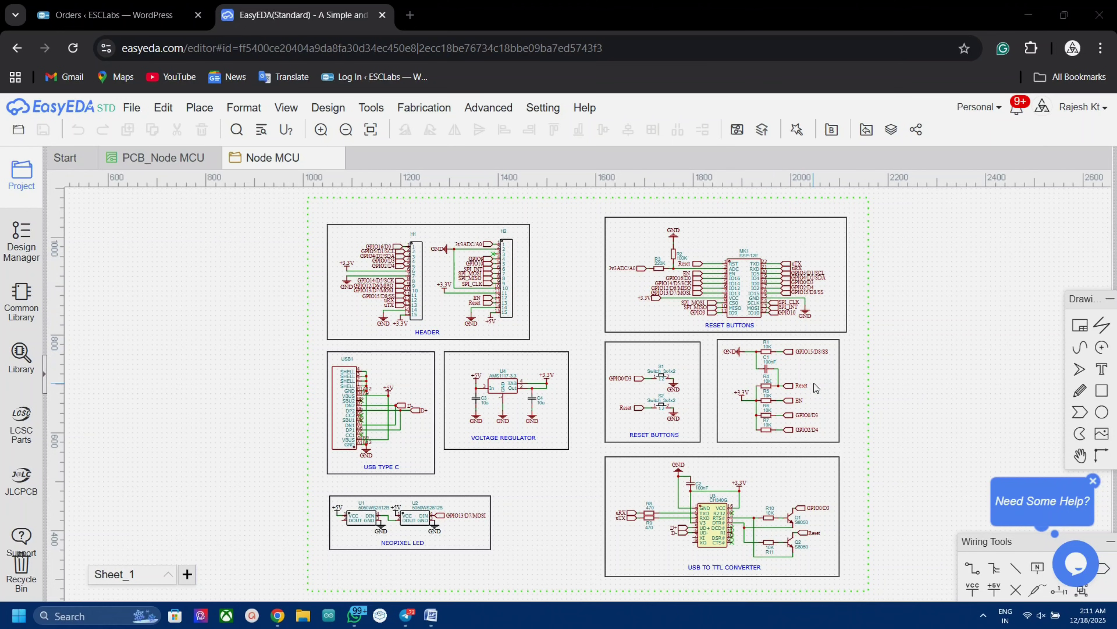
Examine the schematic blocks: the ESP-12E module, pin headers, USB Type C, voltage regulator, Neopixel LED and USB to TTL converter
scroll(780, 238, up, 3)
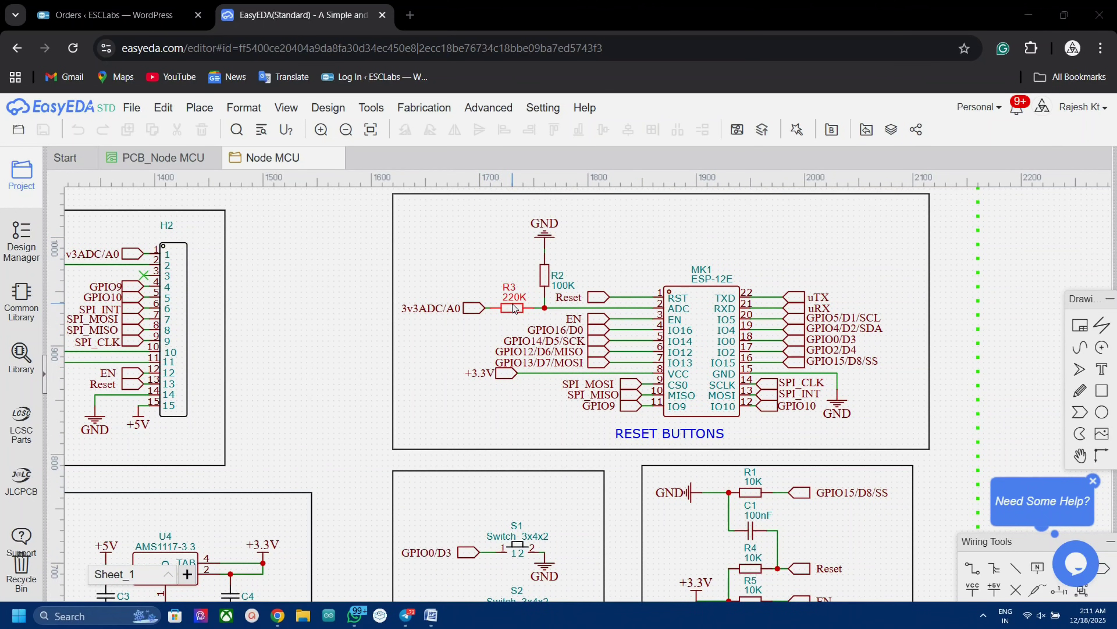
right_drag(545, 280, 802, 360)
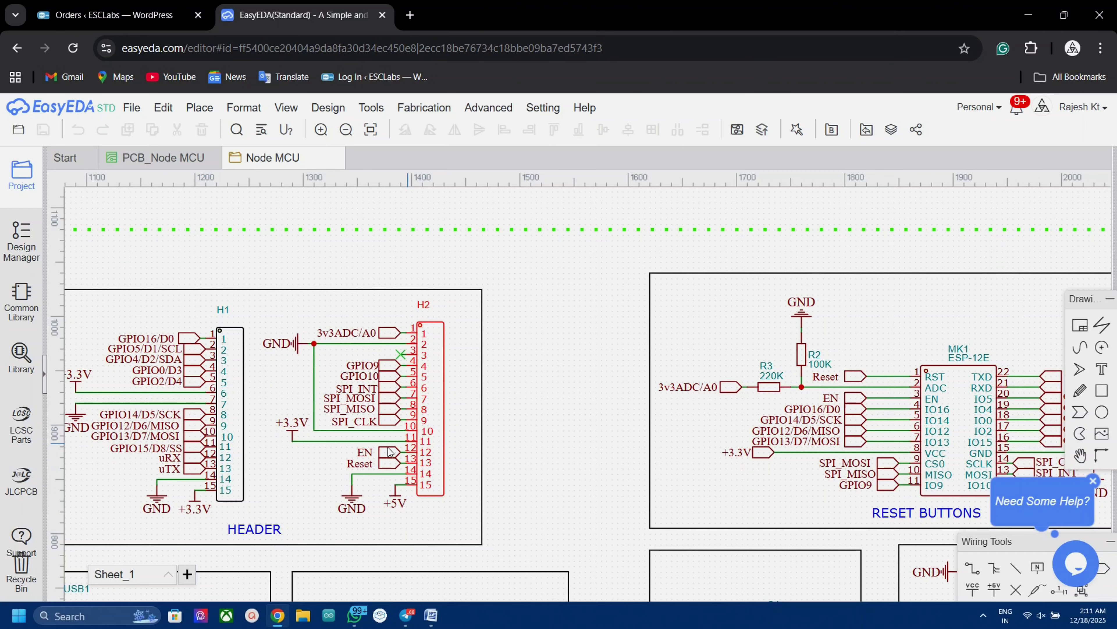
right_drag(480, 419, 569, 360)
scroll(569, 360, down, 2)
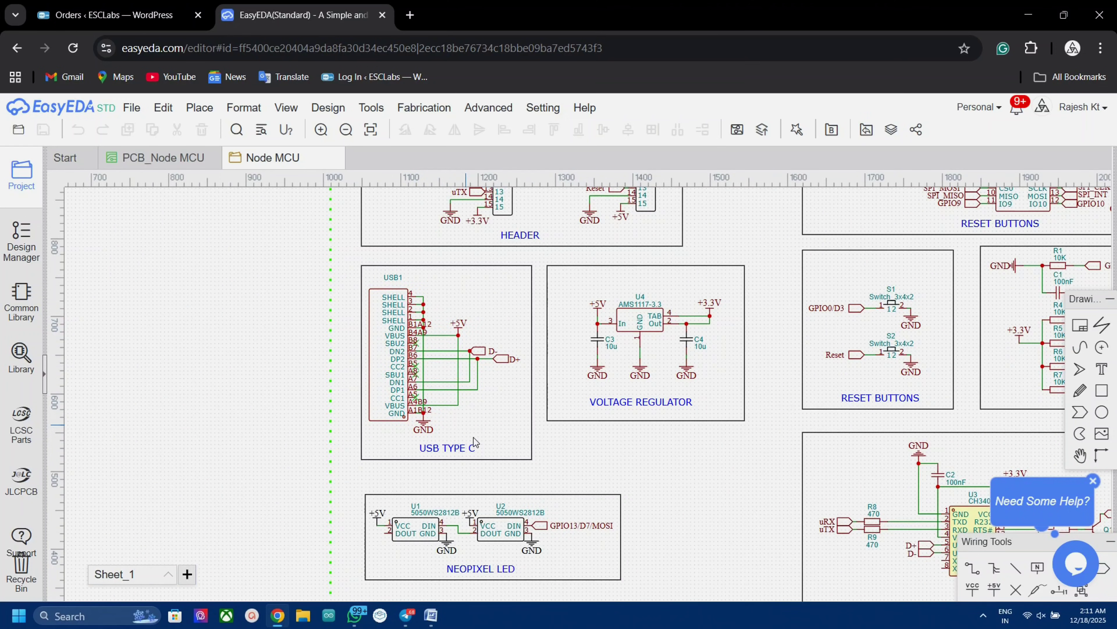
right_drag(428, 515, 386, 418)
right_drag(547, 451, 247, 434)
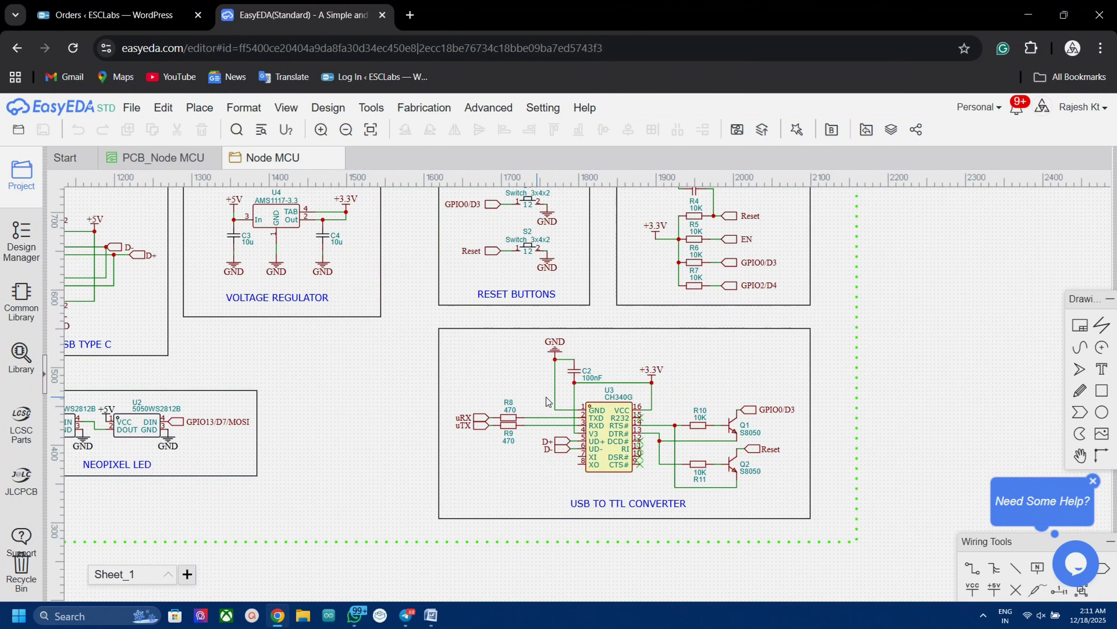
scroll(556, 395, up, 4)
scroll(630, 405, down, 4)
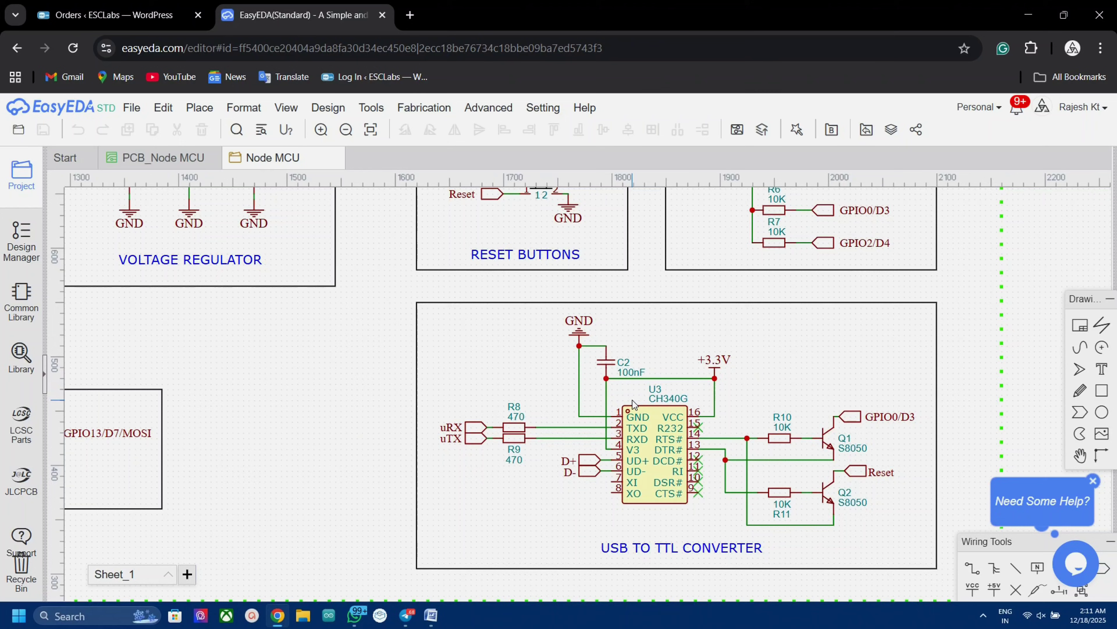
Open the 2D photo view of the Node MCU PCB and set its grid style to dot and board color to Copper
click(165, 159)
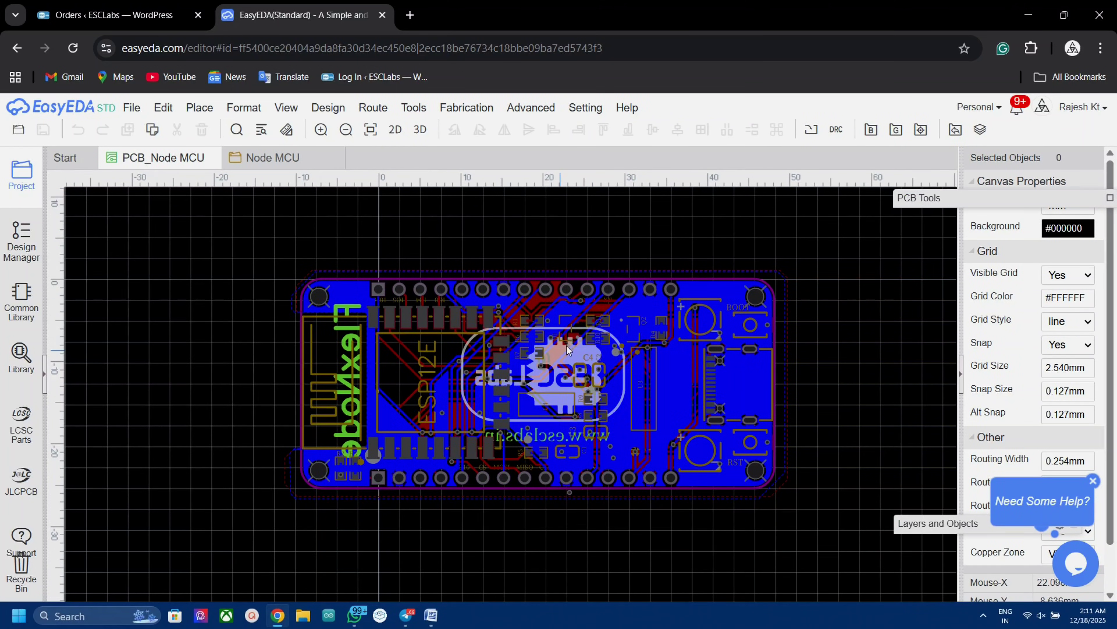
click(395, 130)
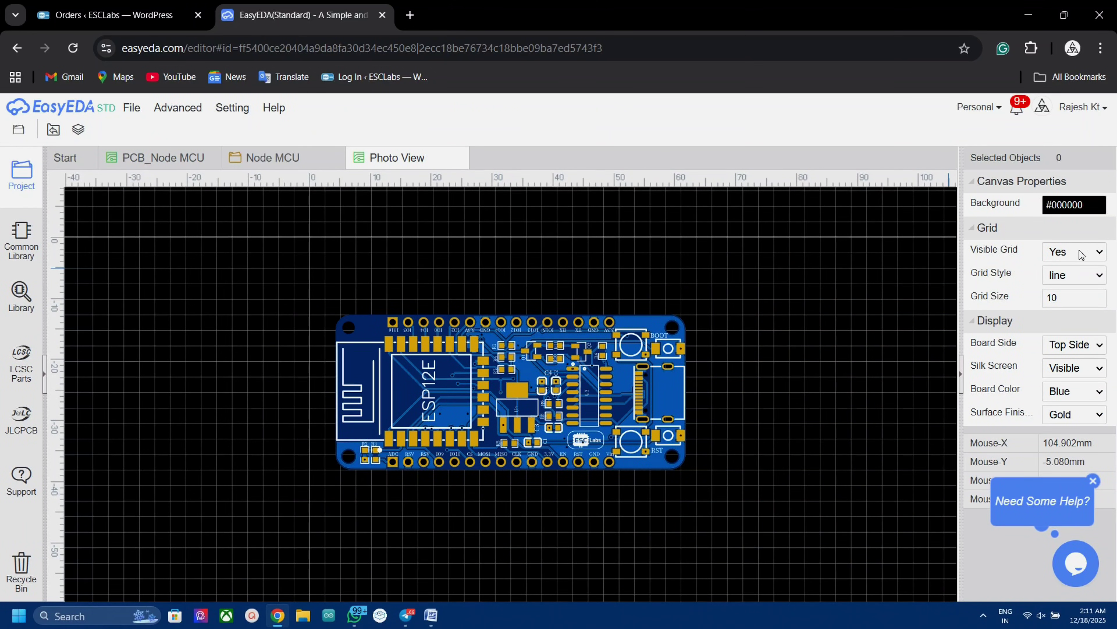
click(1077, 276)
click(1062, 291)
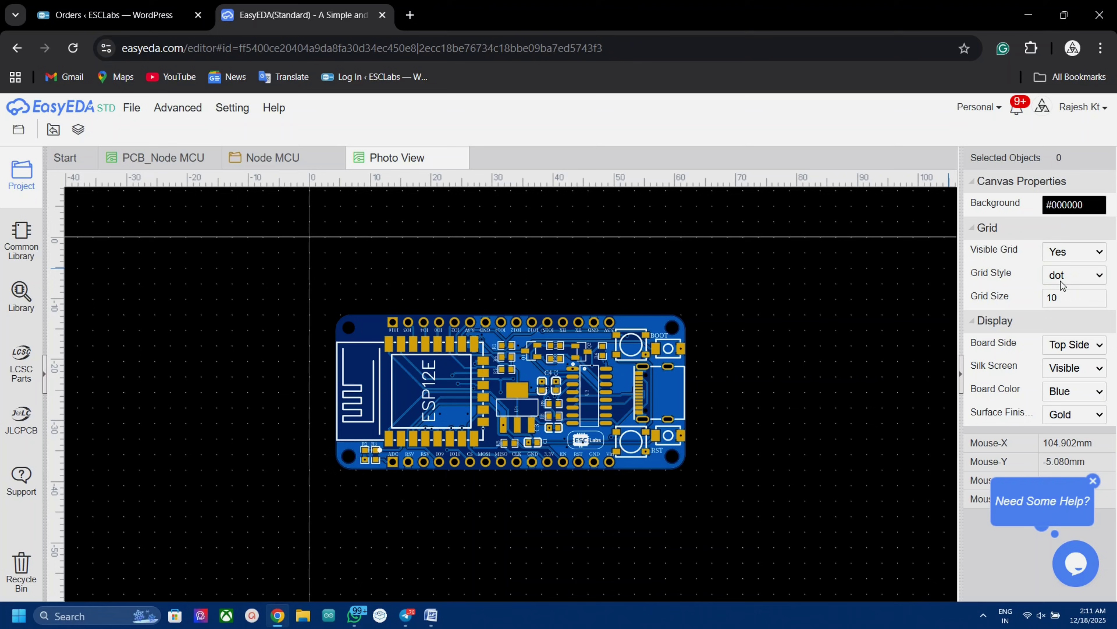
click(1085, 392)
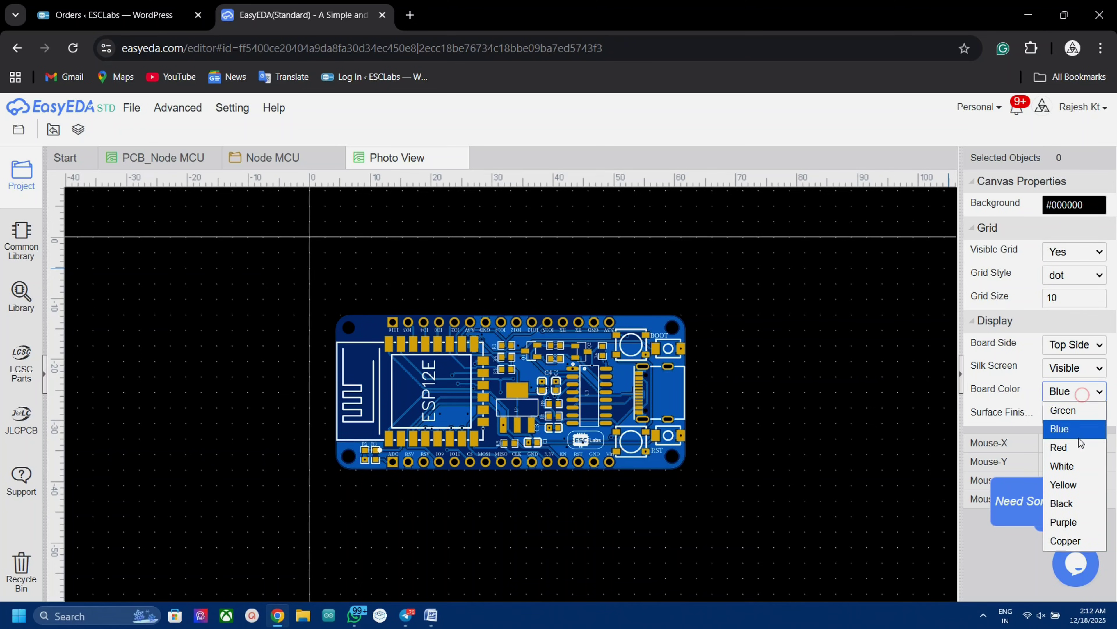
click(1077, 542)
Open the board's 3D view with the board color set to Purple and rotate the model to inspect it
key(alt+3)
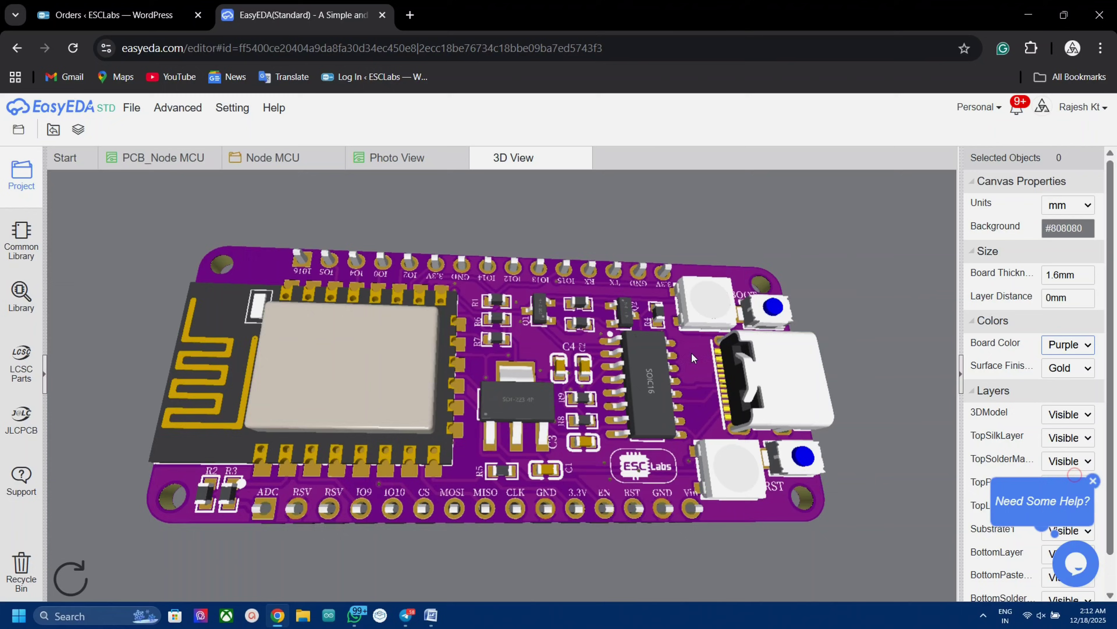
drag(692, 352, 273, 444)
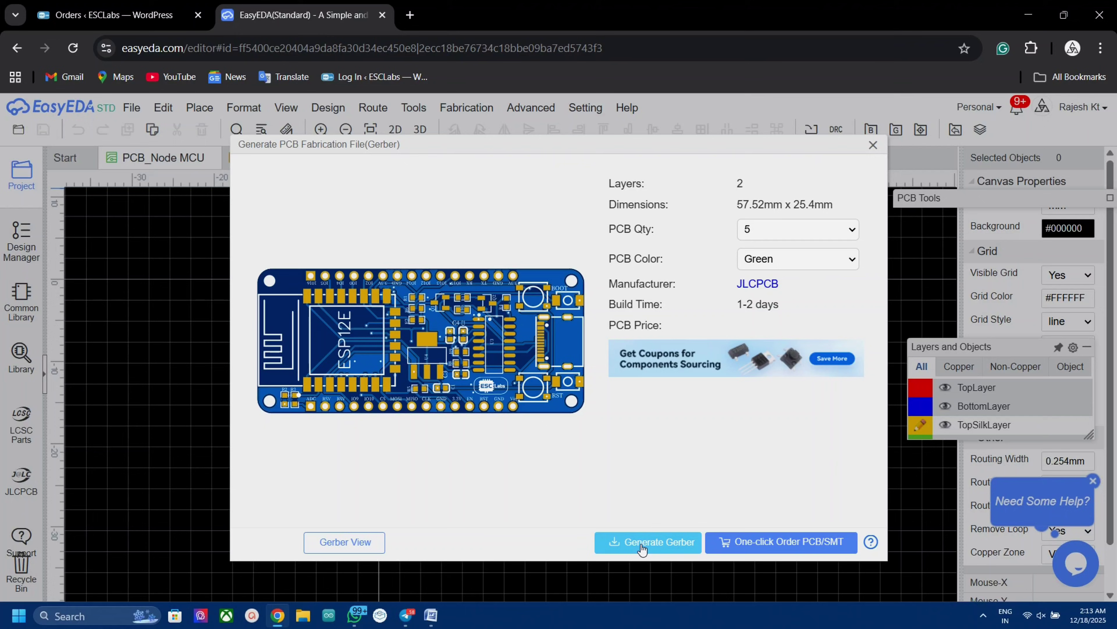
Generate the PCB's Gerber fabrication file and open jlcpcb.com in a new browser tab
click(643, 544)
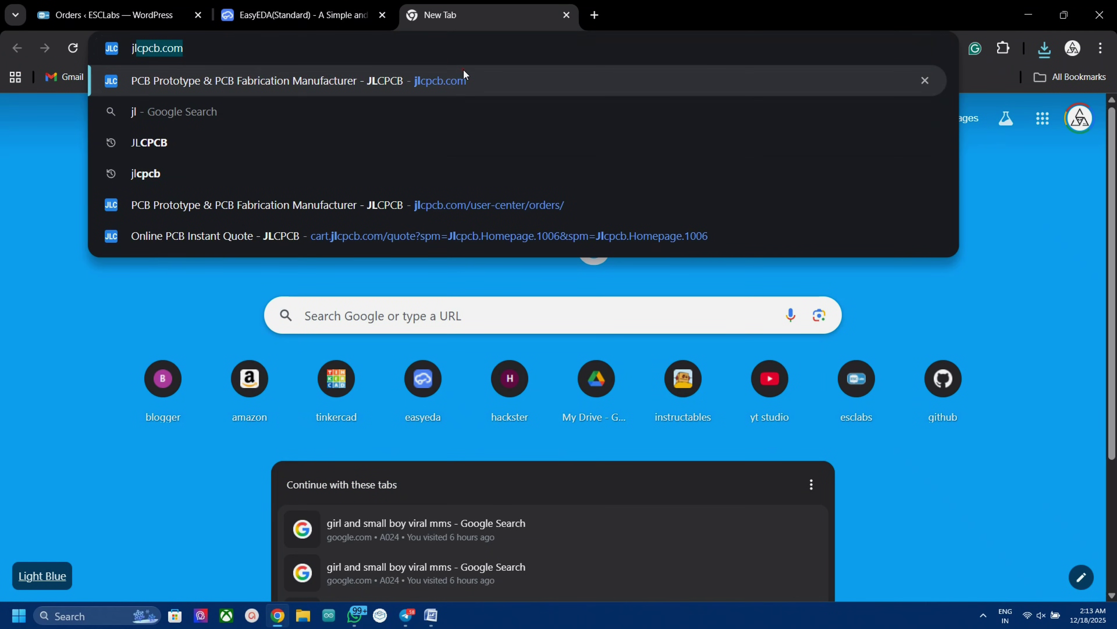
key(Return)
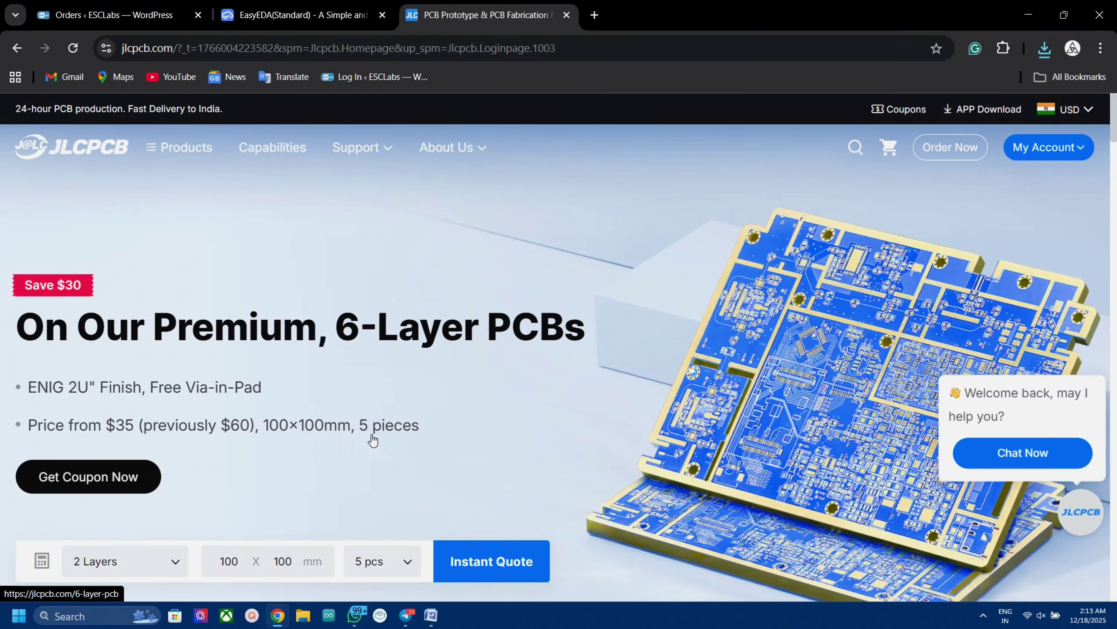
Start a new PCB order from the JLCPCB homepage and upload the Node MCU Gerber archive from Downloads
scroll(371, 442, down, 3)
click(542, 504)
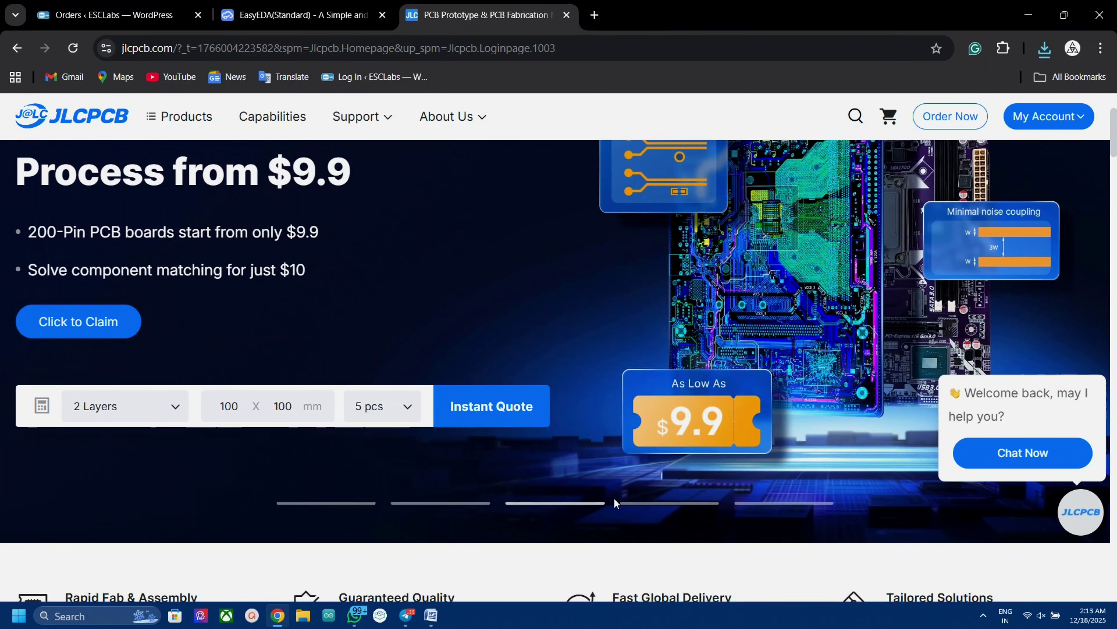
click(645, 503)
click(739, 503)
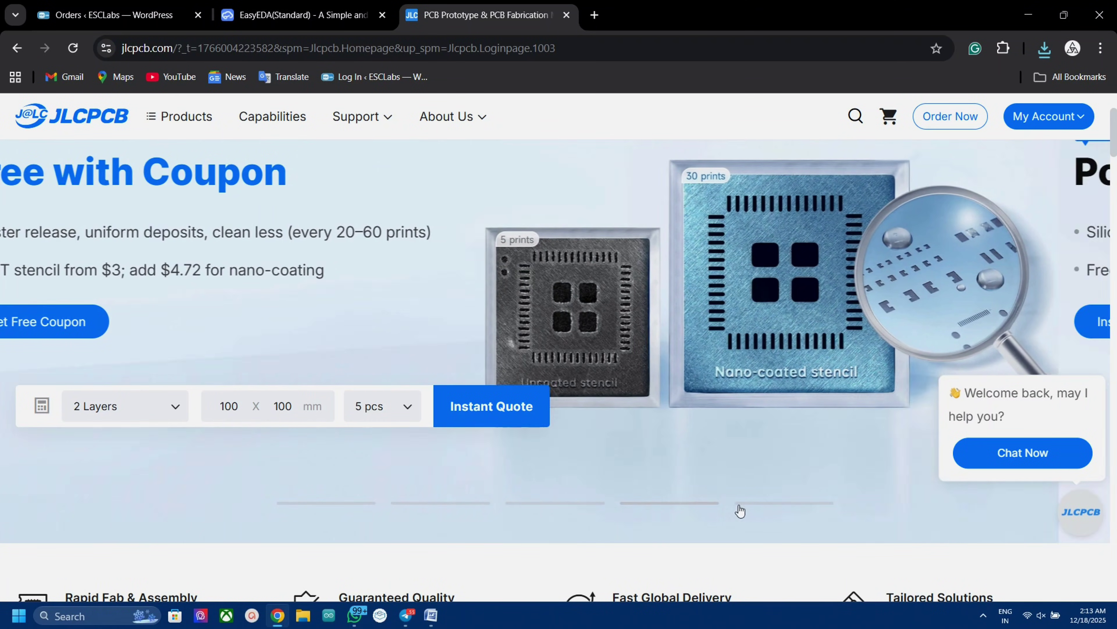
click(941, 150)
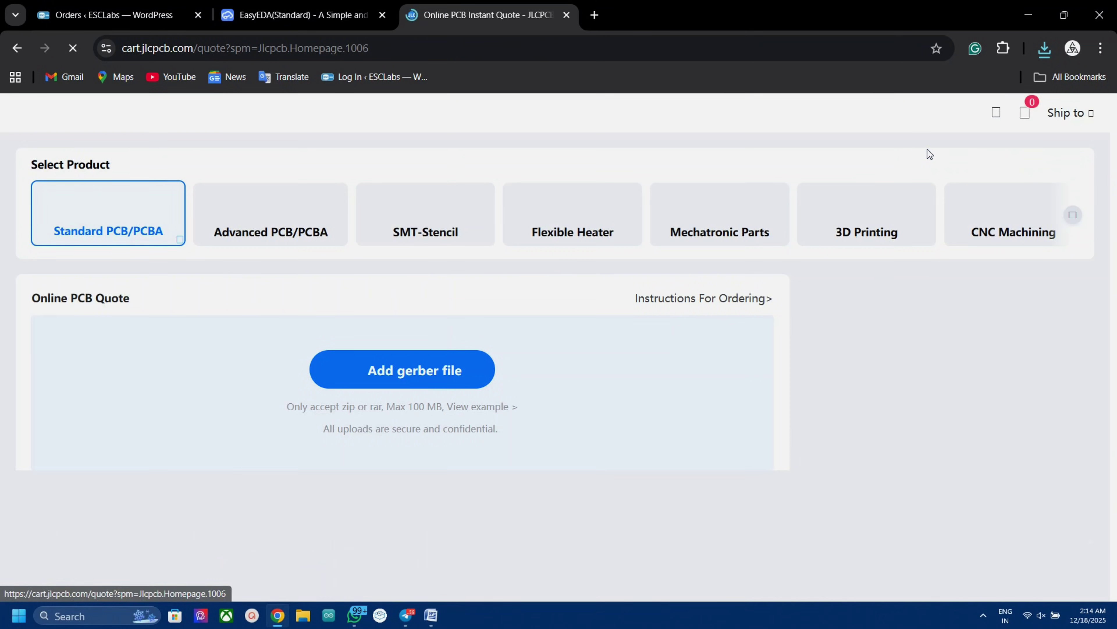
click(275, 386)
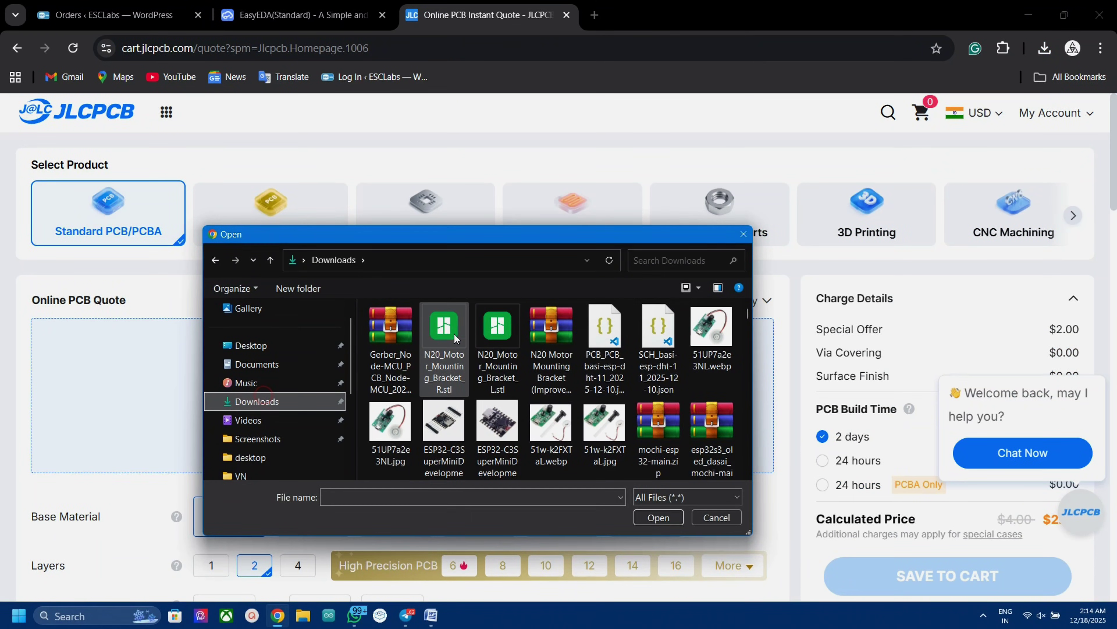
double_click(392, 355)
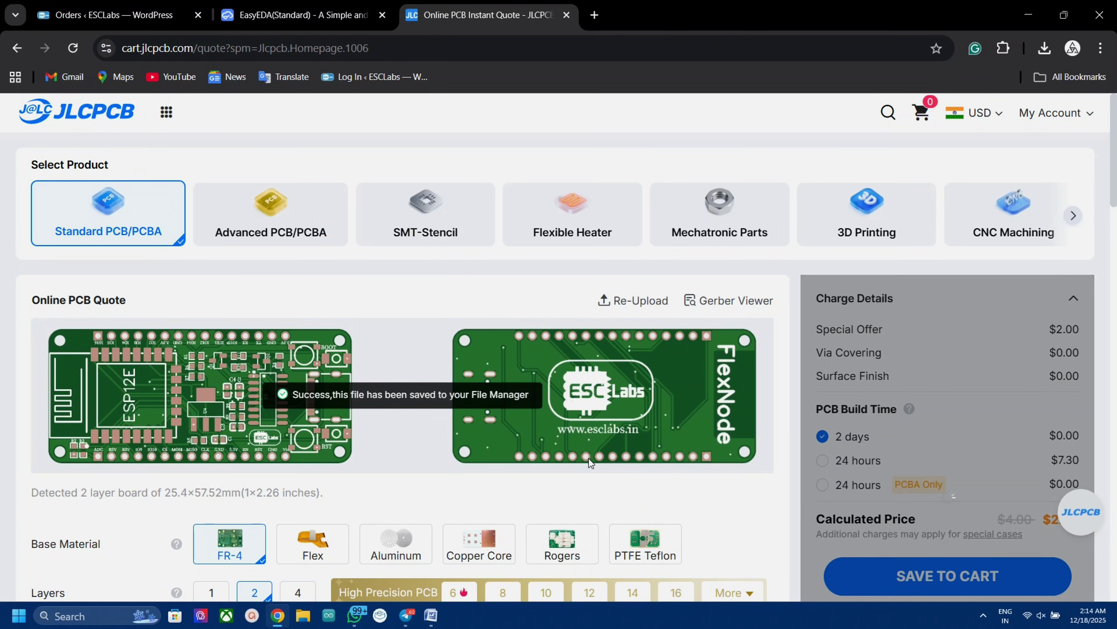
Set the order's base material to Flex and open the PCB quantity choices
scroll(588, 458, down, 3)
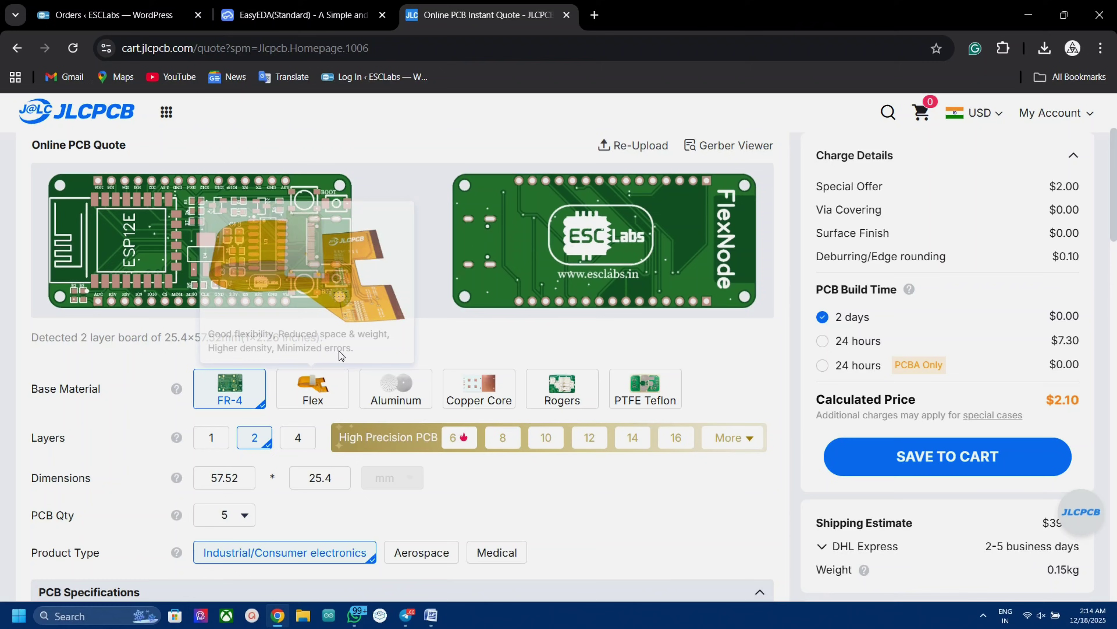
mouse_move(411, 381)
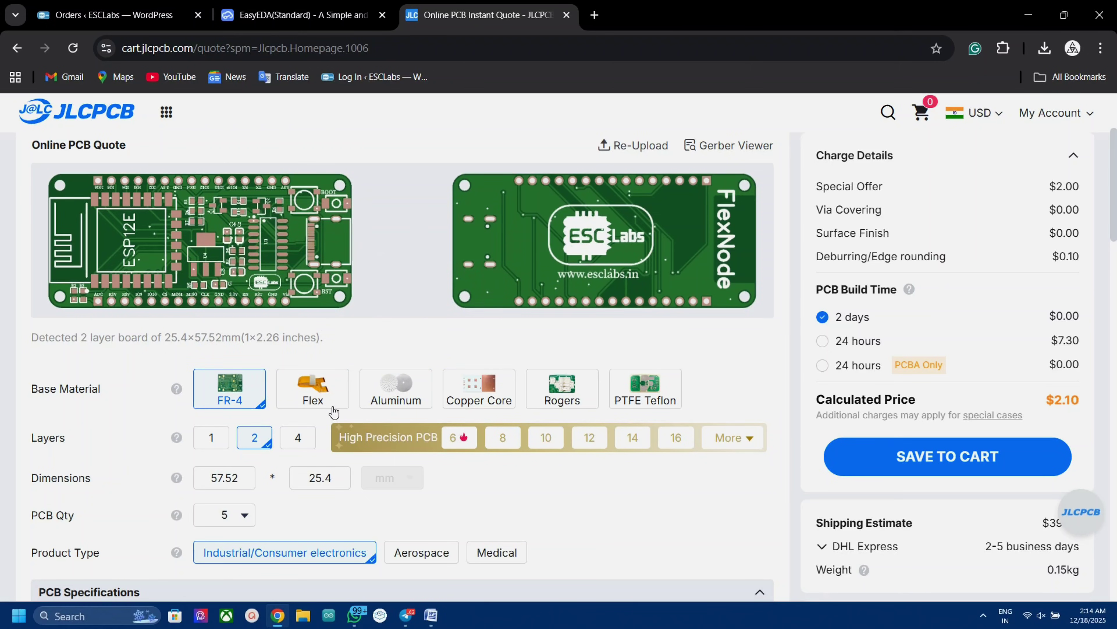
click(325, 399)
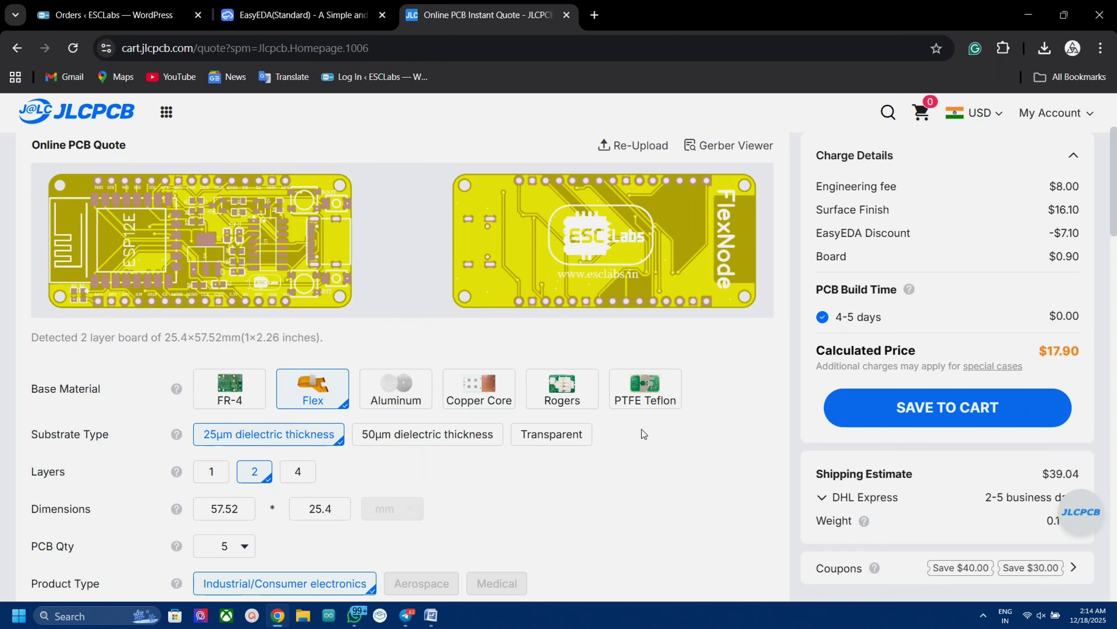
click(527, 436)
scroll(247, 396, down, 3)
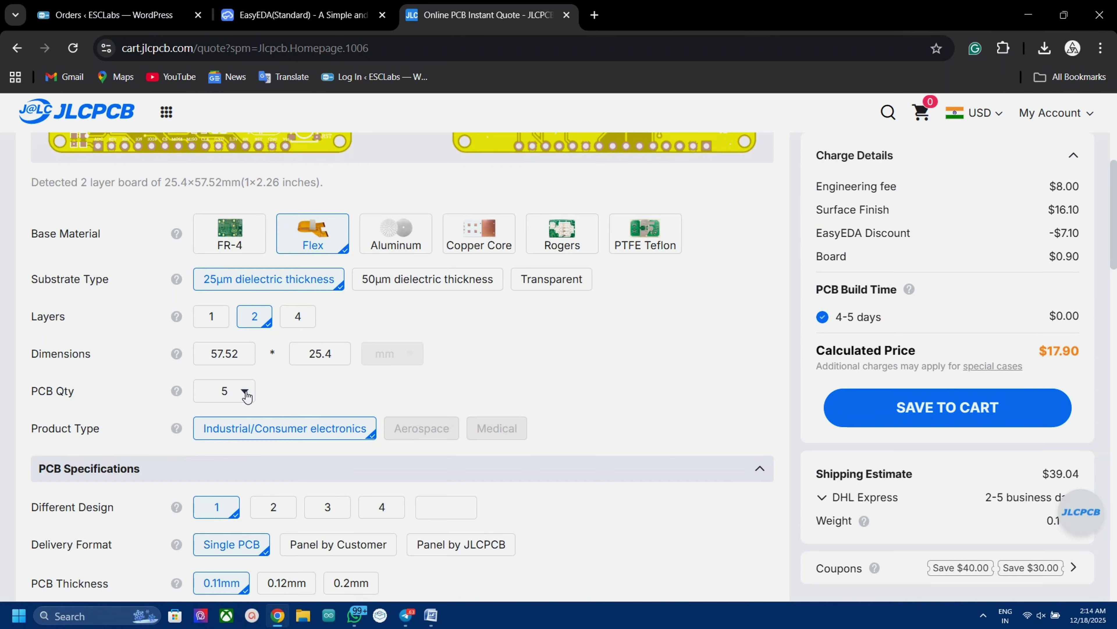
click(245, 391)
Try the Black coverlay color for the flex board and check it in the board preview
scroll(304, 396, down, 3)
click(312, 467)
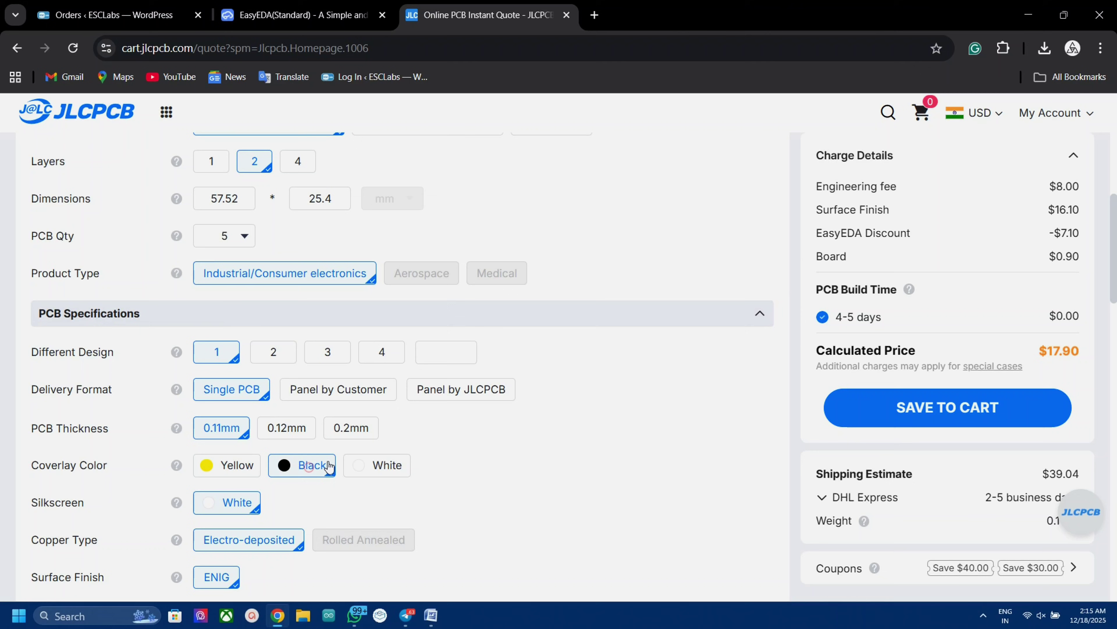
scroll(349, 464, up, 2)
scroll(350, 463, up, 8)
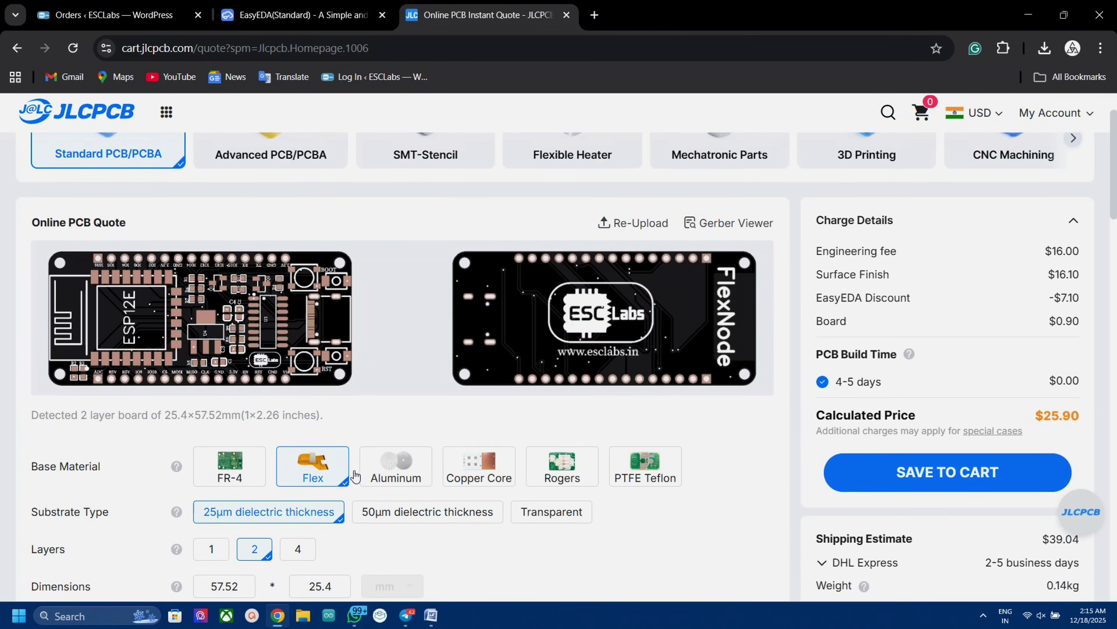
Set the flex board's stiffener option to Without
scroll(352, 474, down, 15)
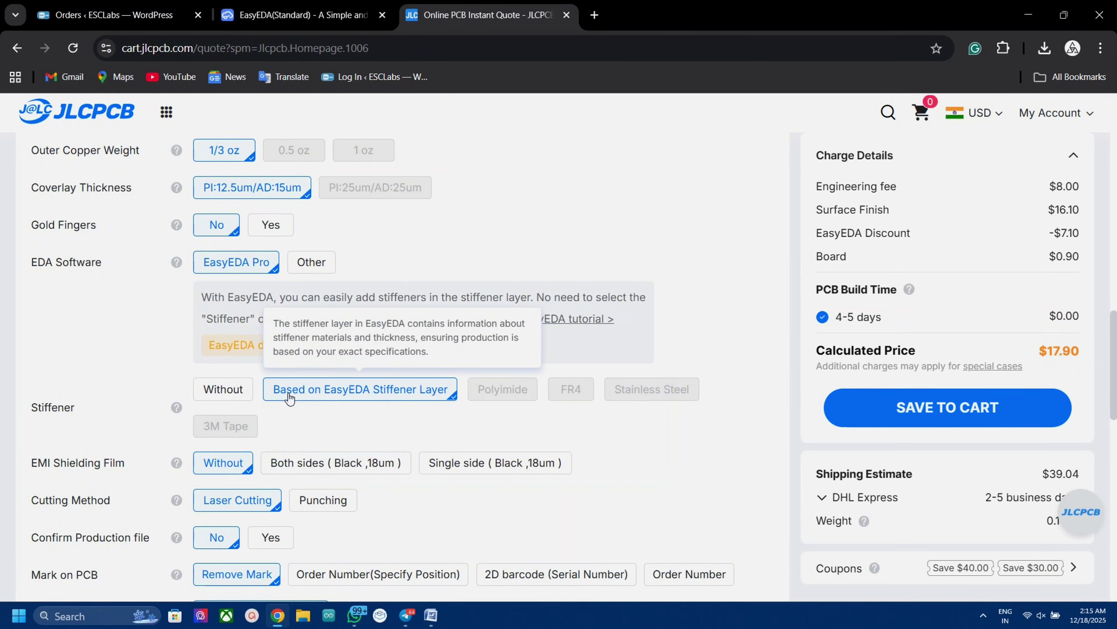
click(229, 383)
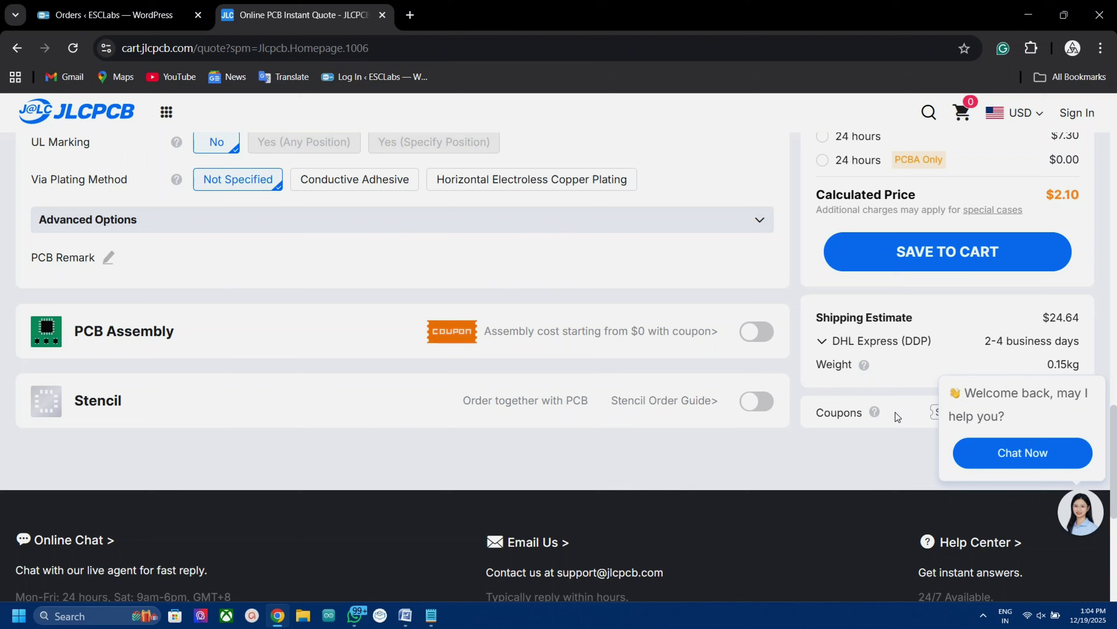
Switch the stencil option and choose FedEx Express as the shipping method to India
click(756, 400)
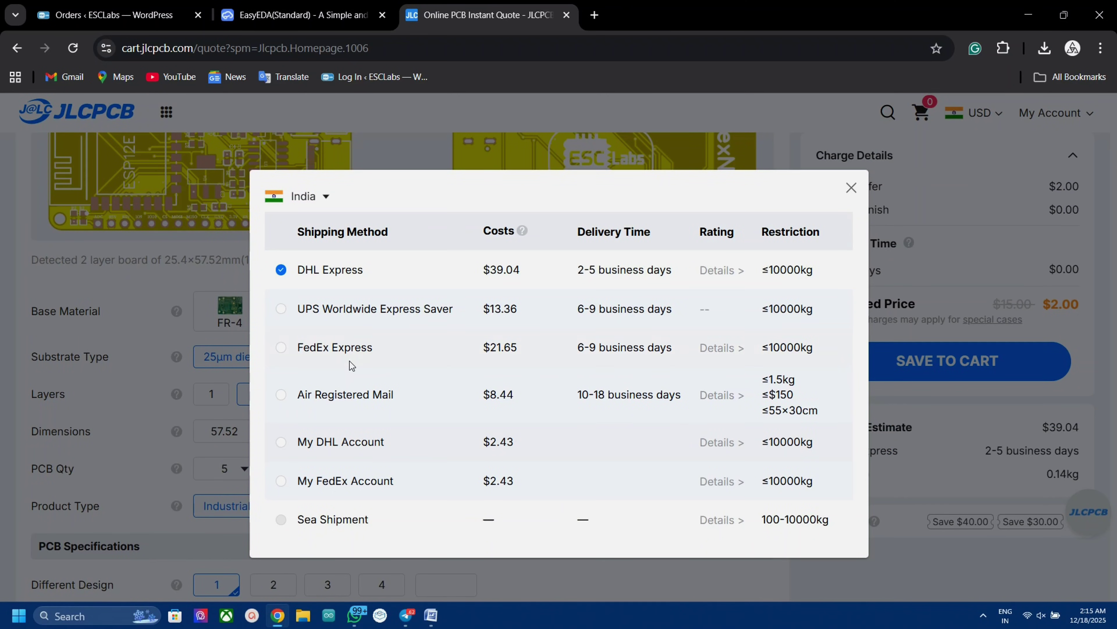
click(349, 348)
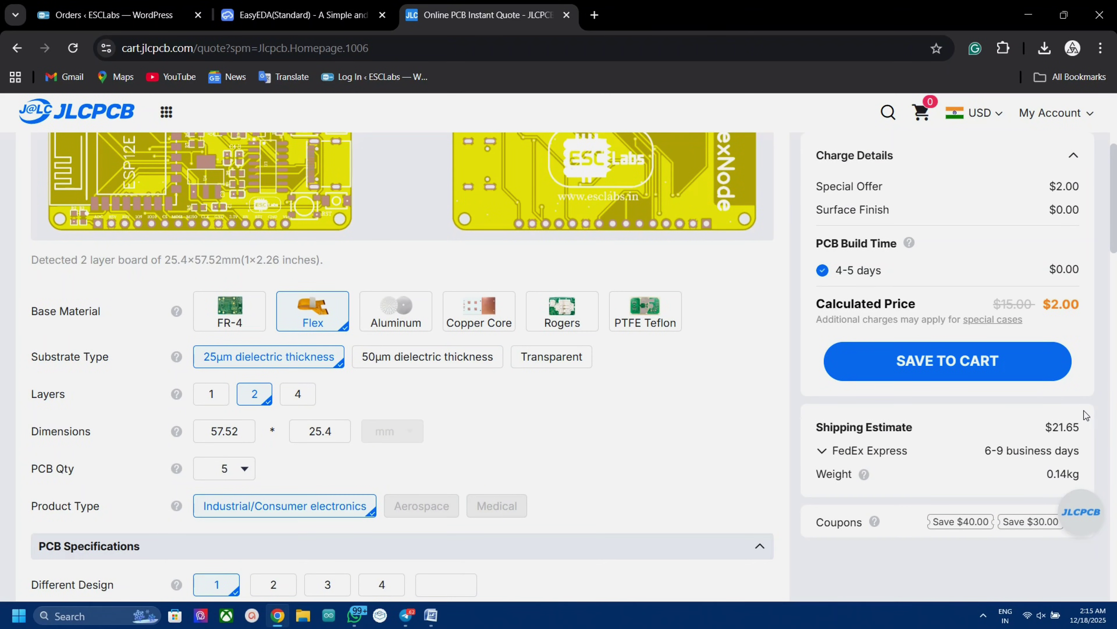